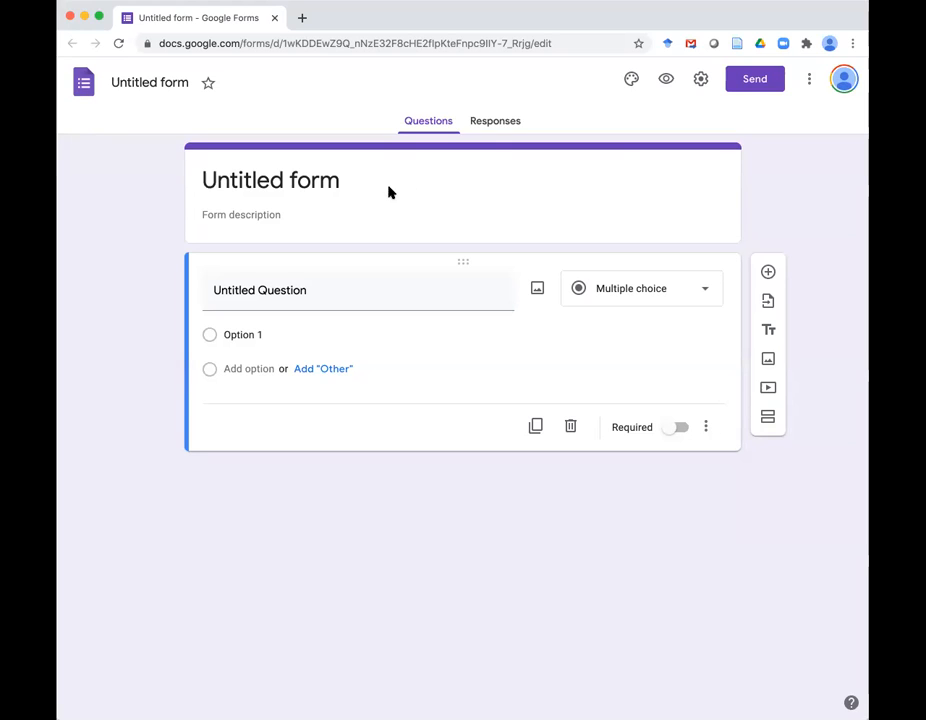
- Title the form "Test form" and set its description to "For testing"
left_click(281, 178)
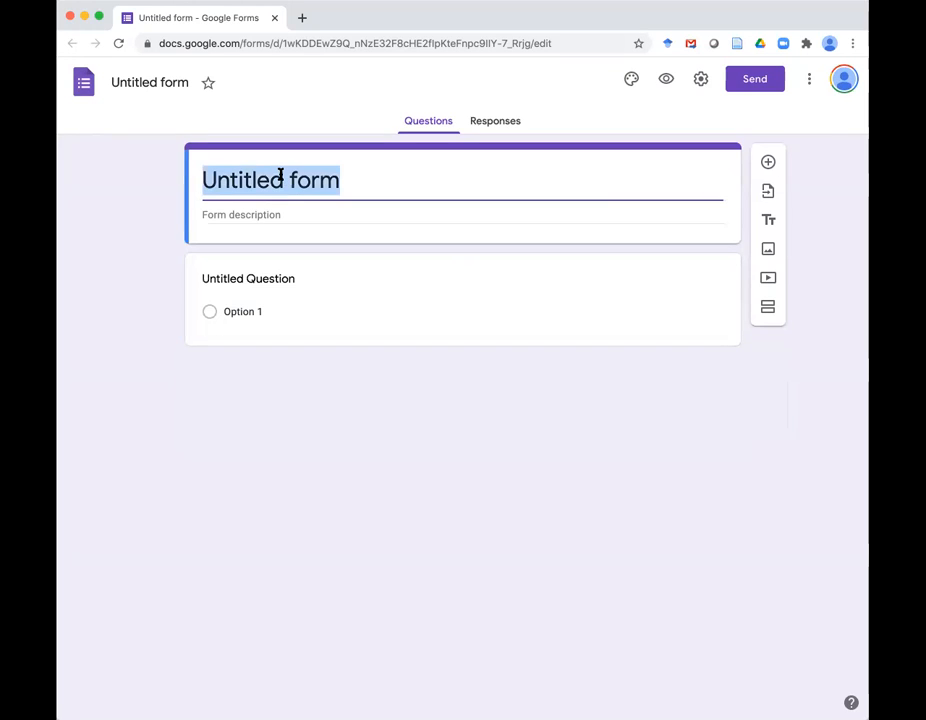
type("Test form")
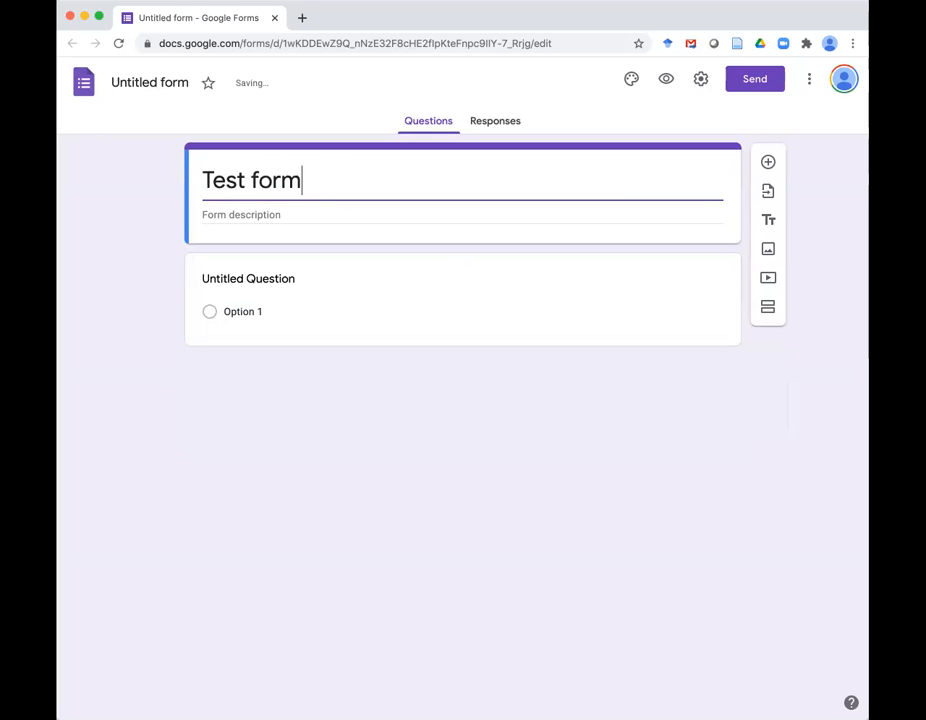
left_click(266, 207)
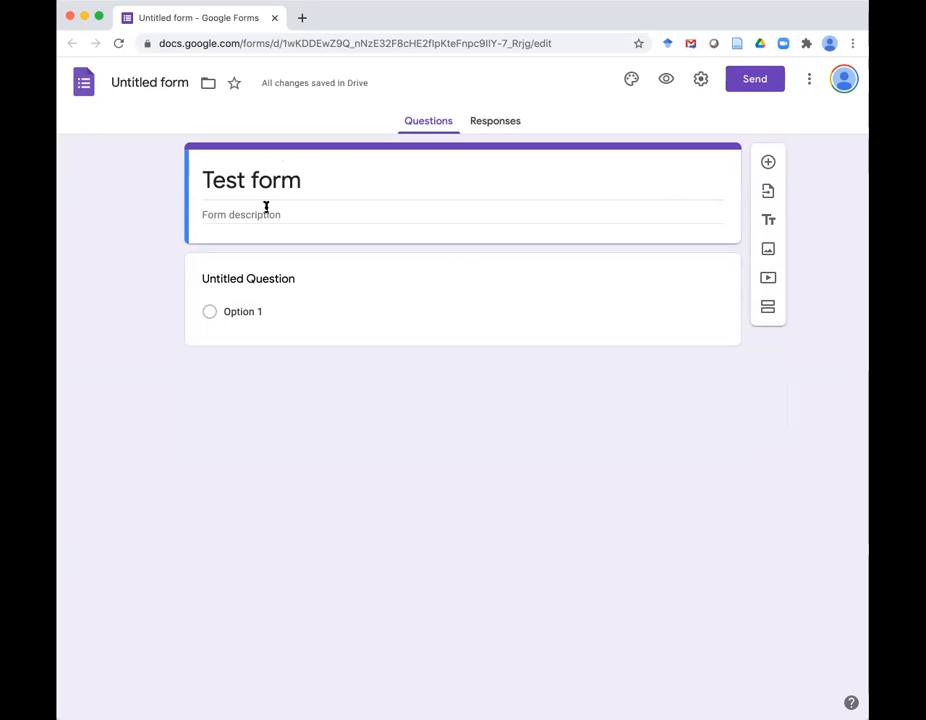
type("For testing")
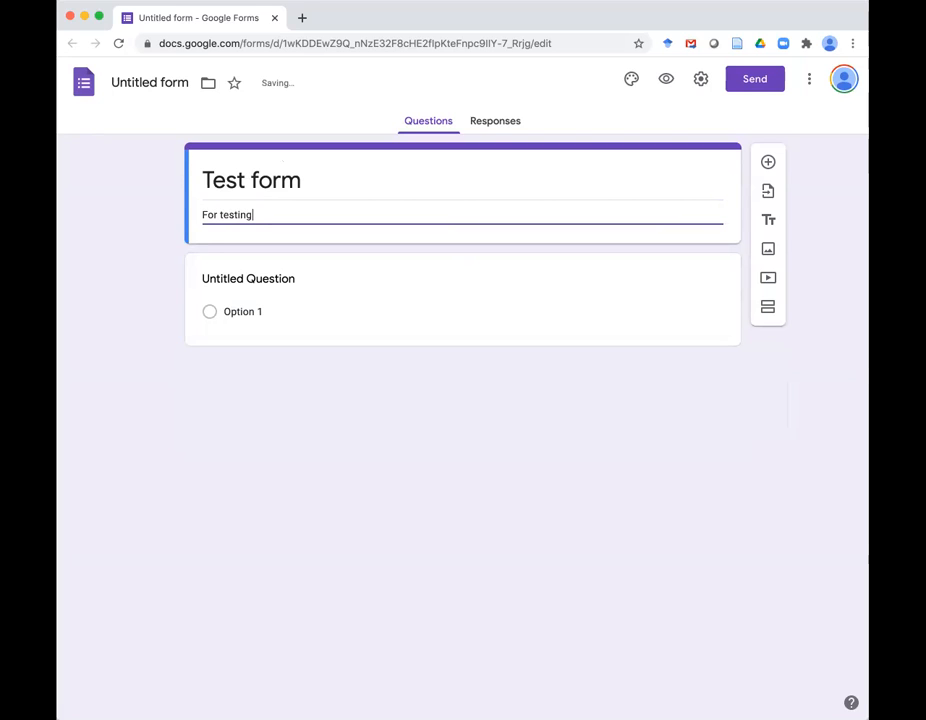
- Set the first question's text to "Do you prefer:"
left_click(222, 280)
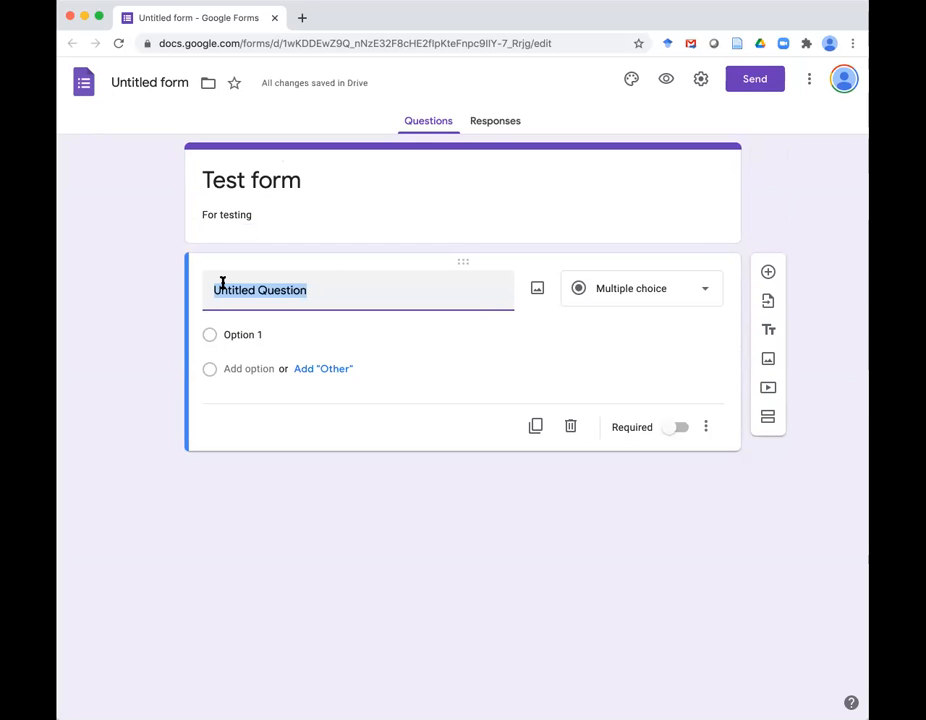
type("Do yuo")
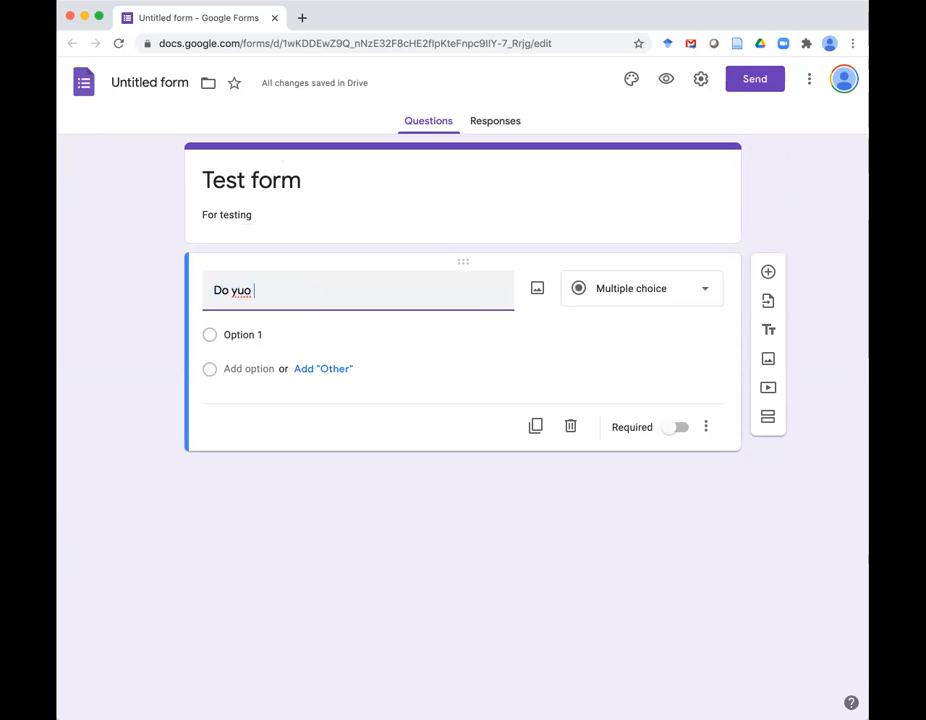
key("BackSpace")
key("BackSpace")
type("ou pref")
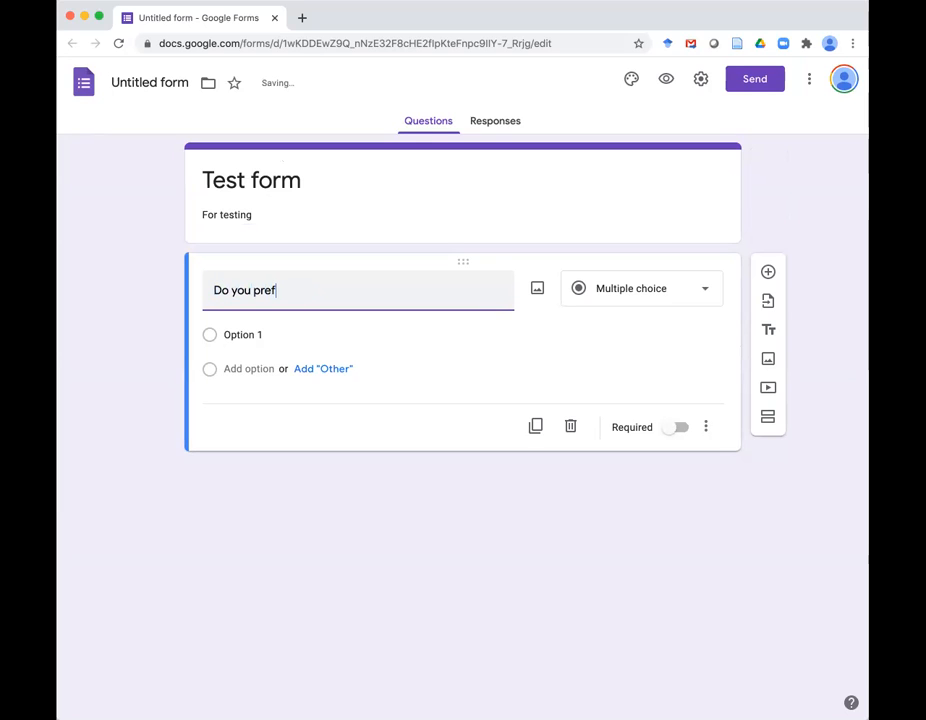
type("er coffee")
key("BackSpace")
key("BackSpace")
key("BackSpace")
key("BackSpace")
key("BackSpace")
key("BackSpace")
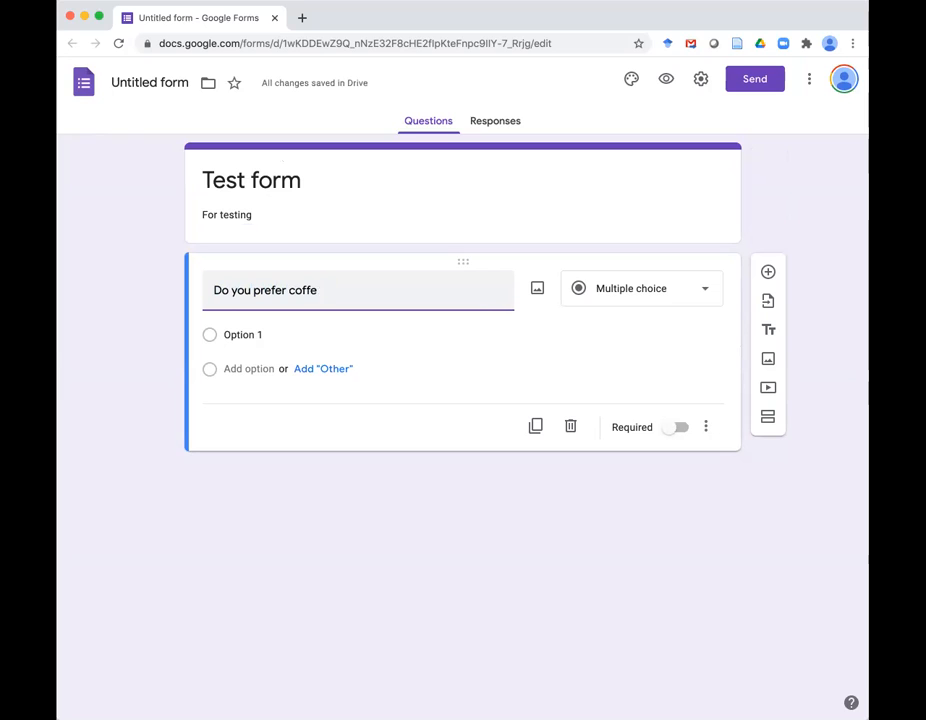
type(":")
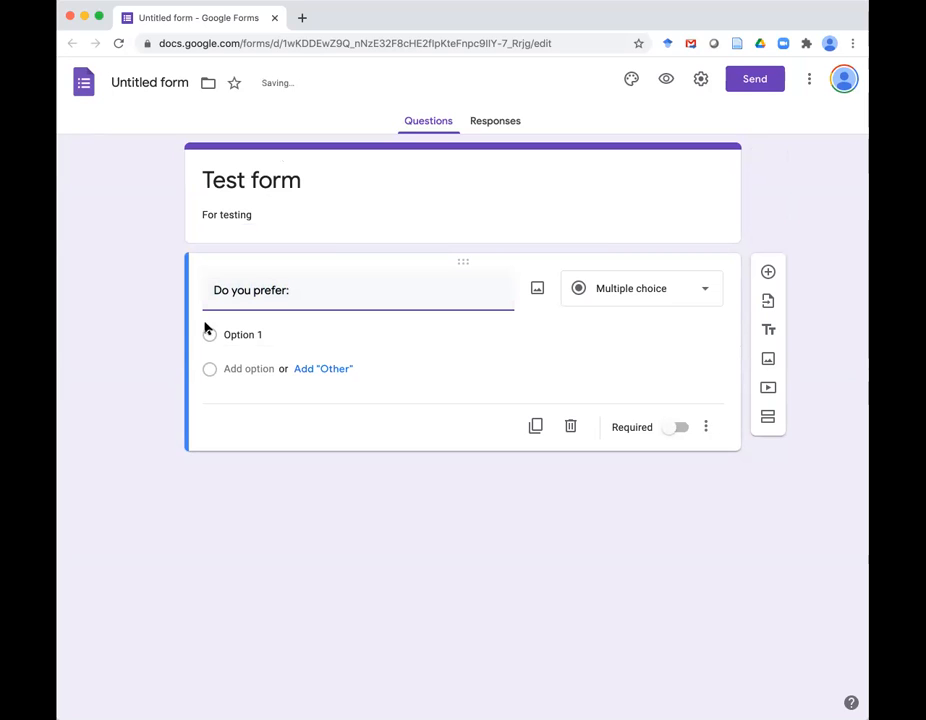
- Give the multiple-choice question two answer options, "Coffee" and "Tea"
left_click(244, 339)
type("Coffee")
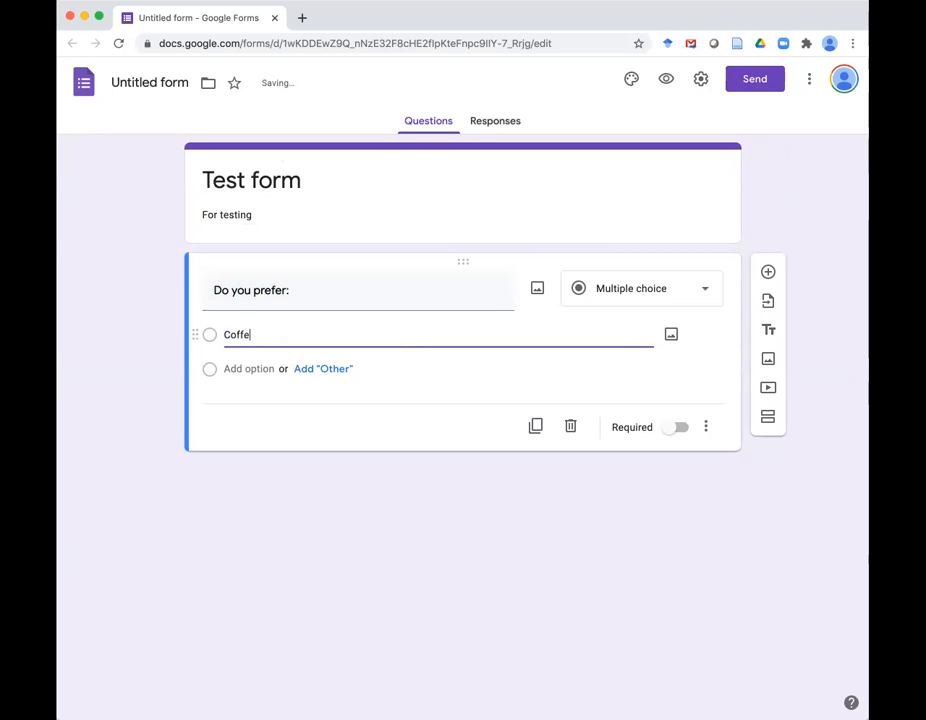
left_click(253, 370)
type("Tea")
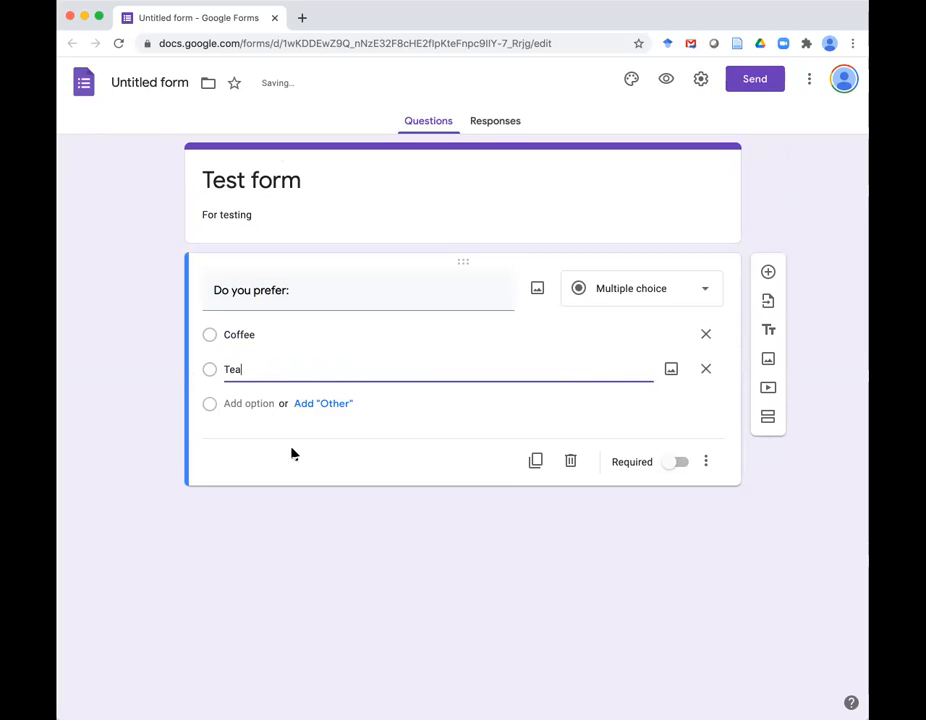
left_click(381, 558)
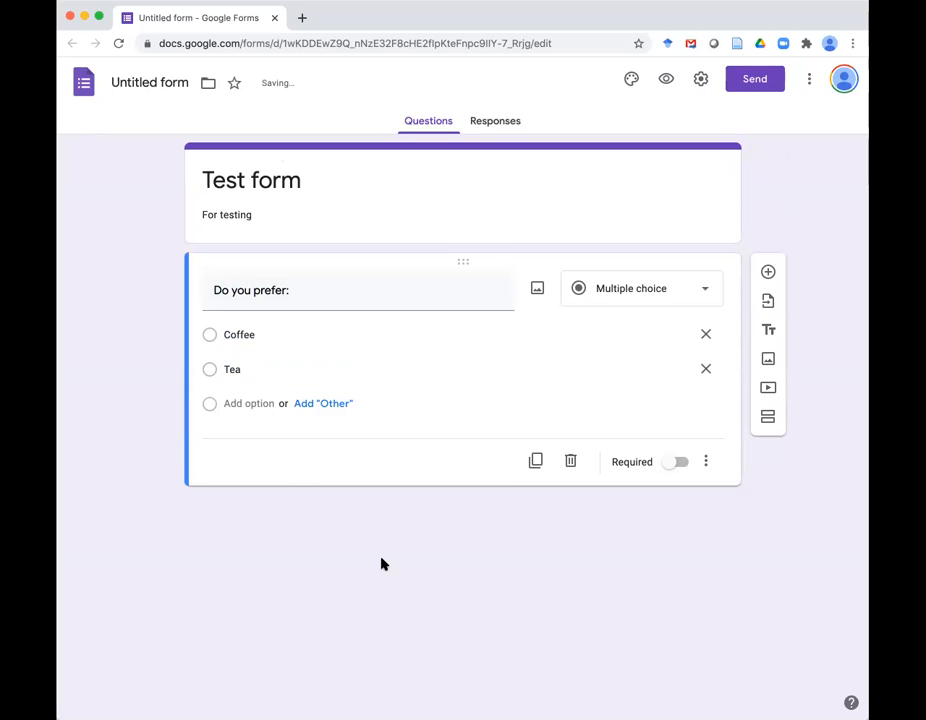
- Make the drink preference question required and name the form file "Test form" to match its title
left_click(681, 462)
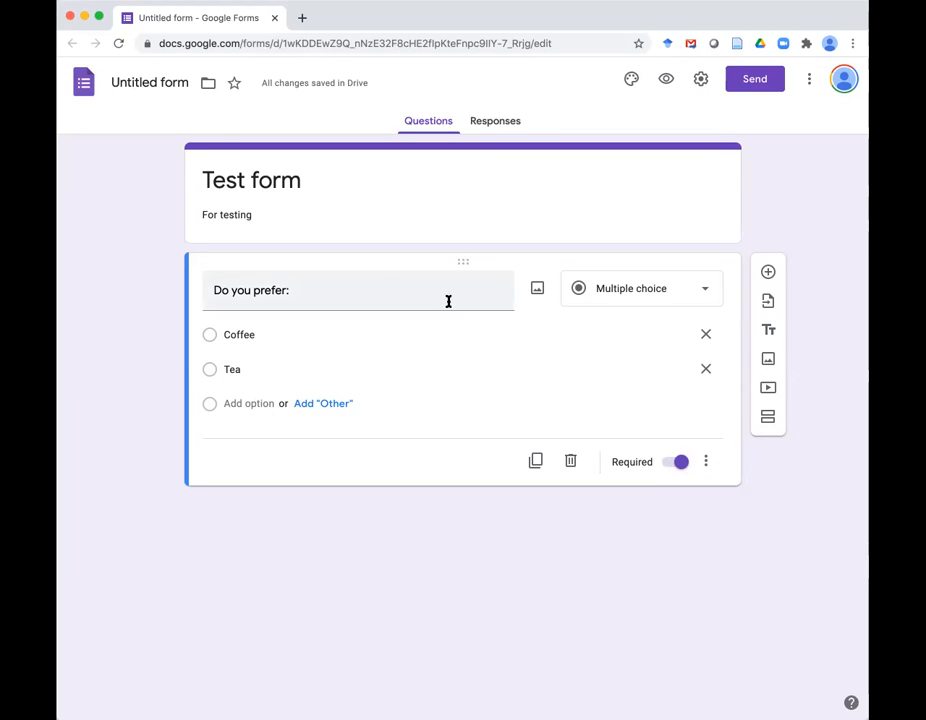
left_click(155, 75)
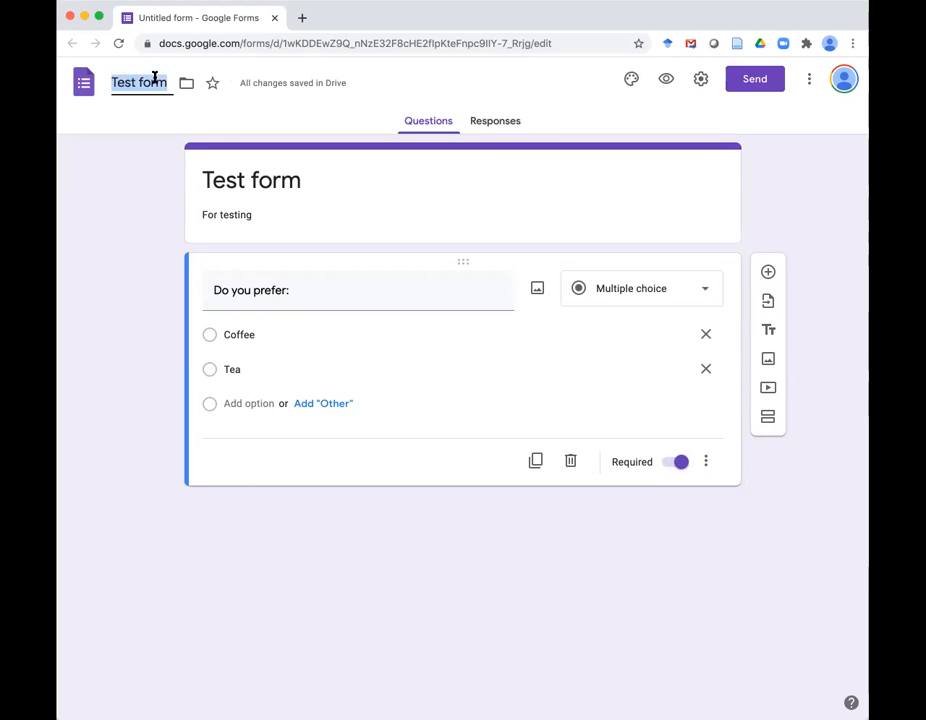
left_click(125, 186)
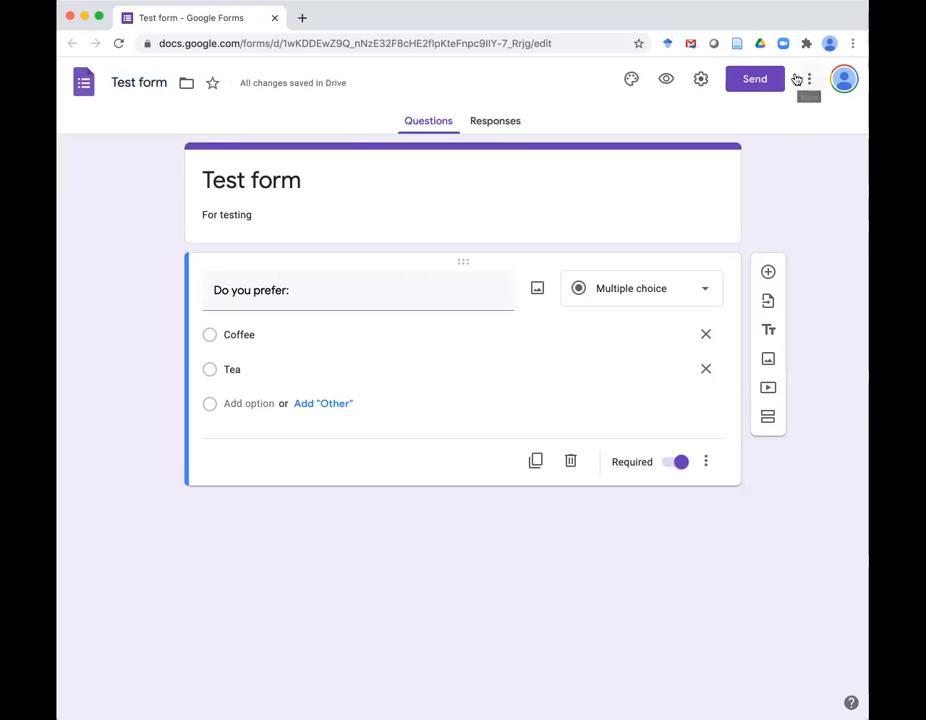
- Copy the form's full-length shareable link from the sending options and return to the form editor
left_click(757, 79)
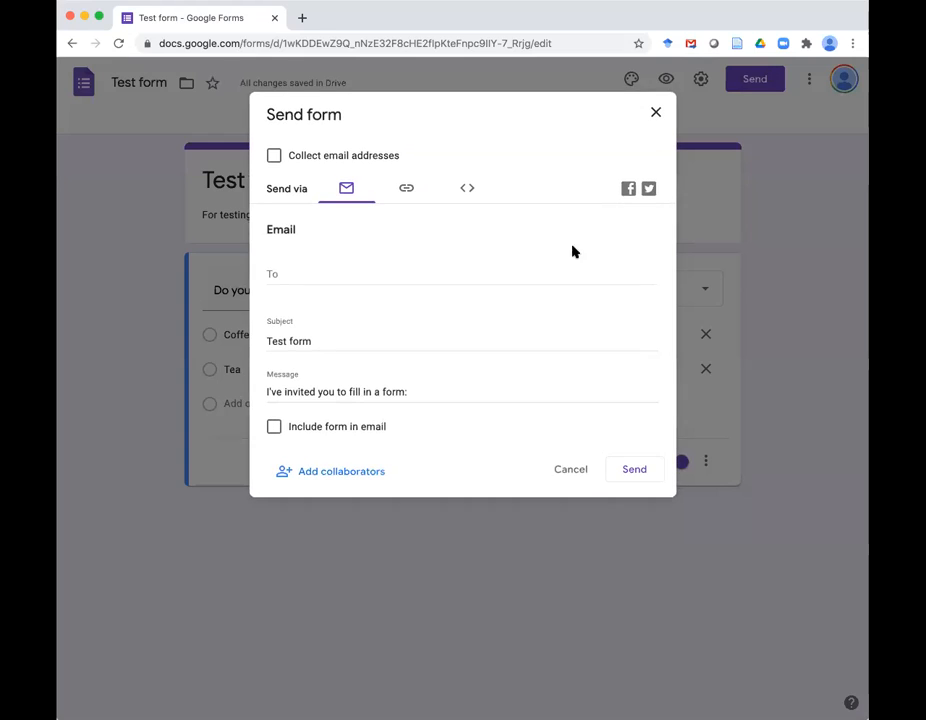
left_click(400, 189)
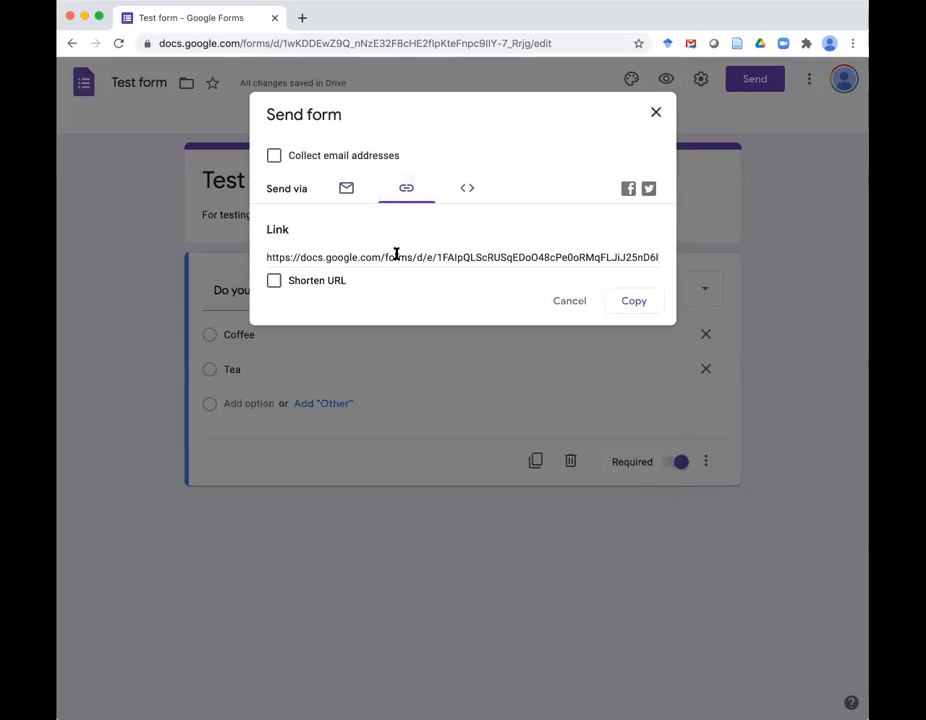
left_click(342, 257)
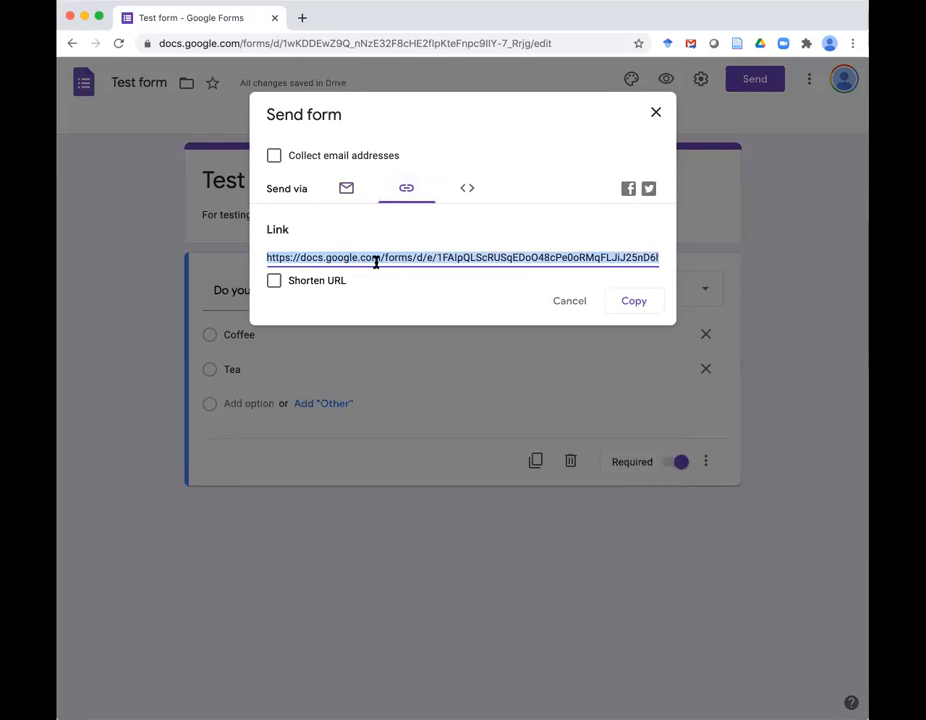
left_click(644, 311)
left_click(657, 118)
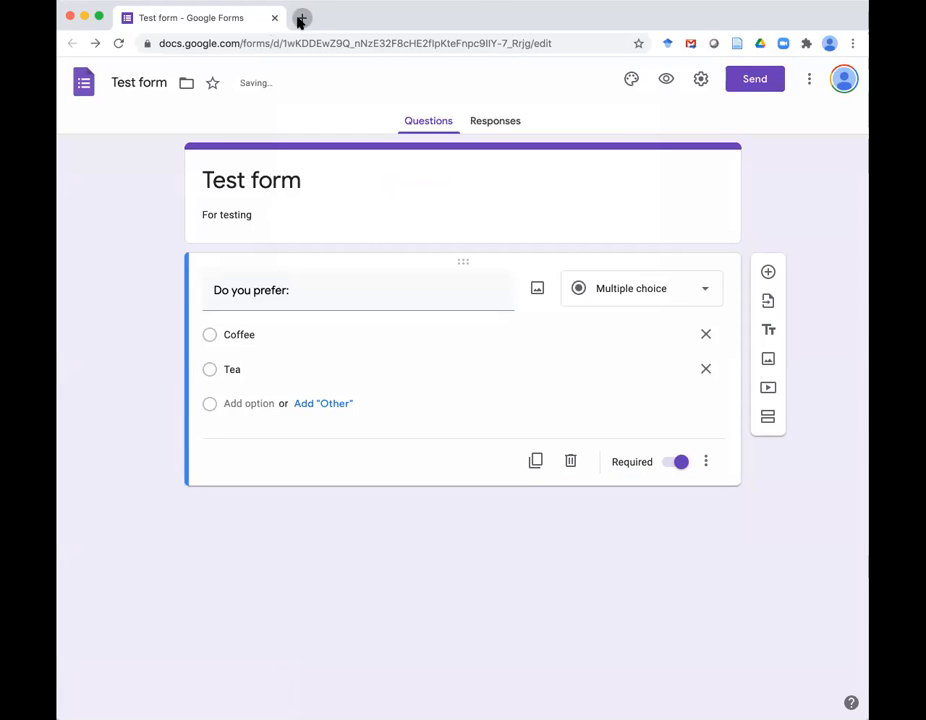
- Open the copied form link in a new browser tab and submit a response choosing Coffee
left_click(301, 18)
key("ctrl+v")
key("Return")
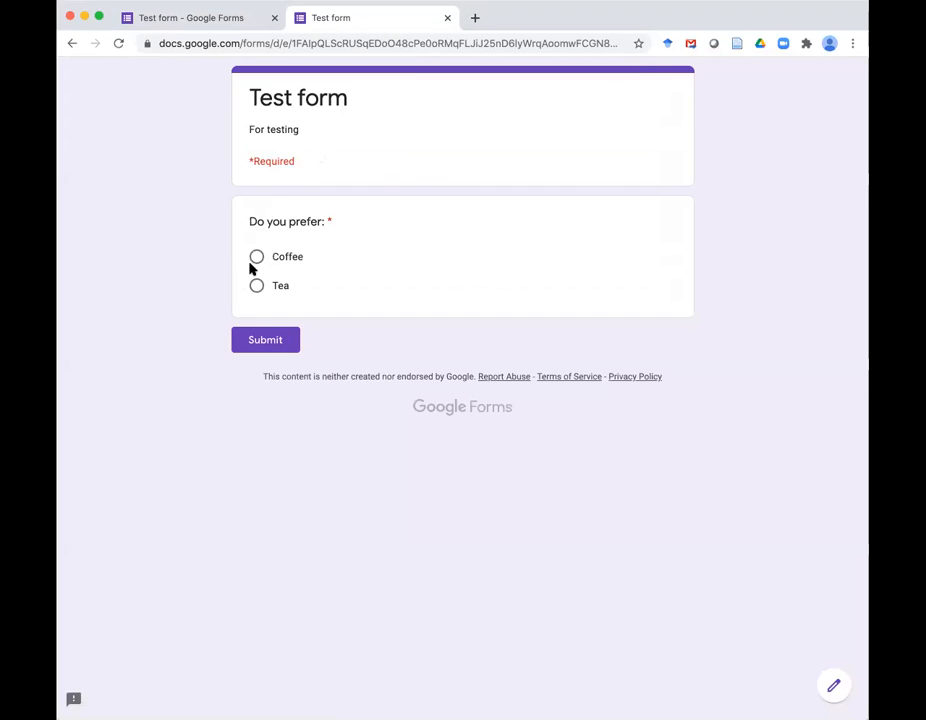
left_click(256, 258)
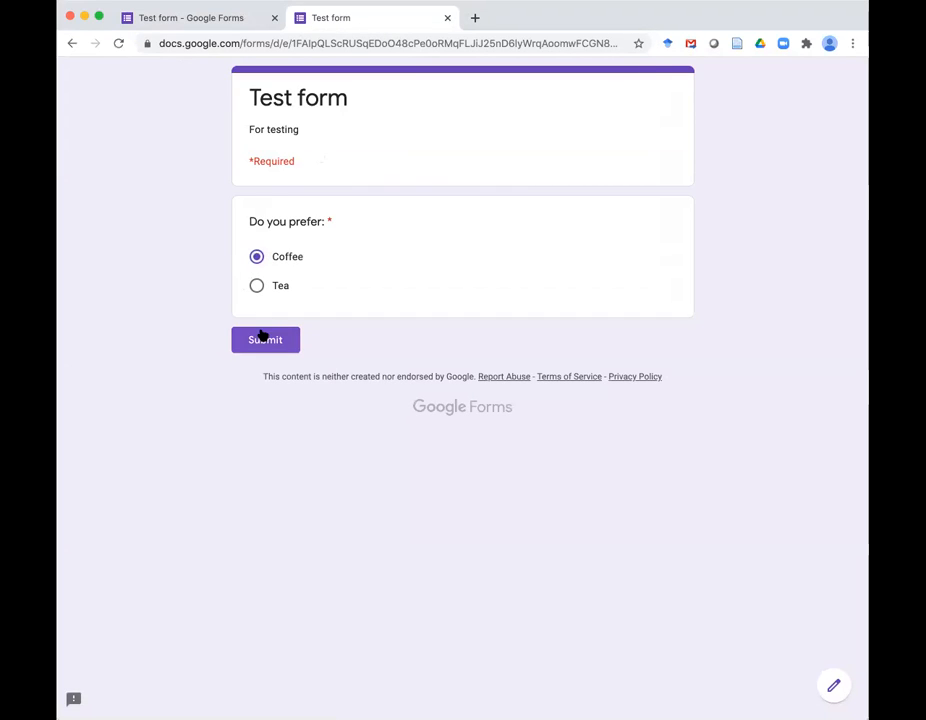
left_click(263, 337)
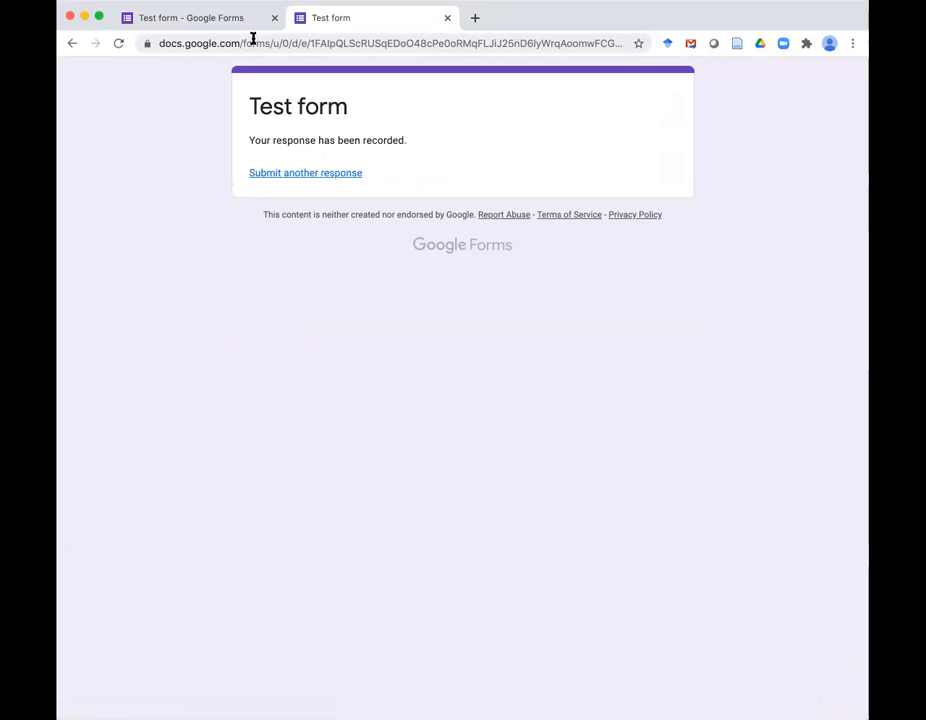
- From the form's responses, create a new linked spreadsheet named "Test form (Responses)"
left_click(240, 18)
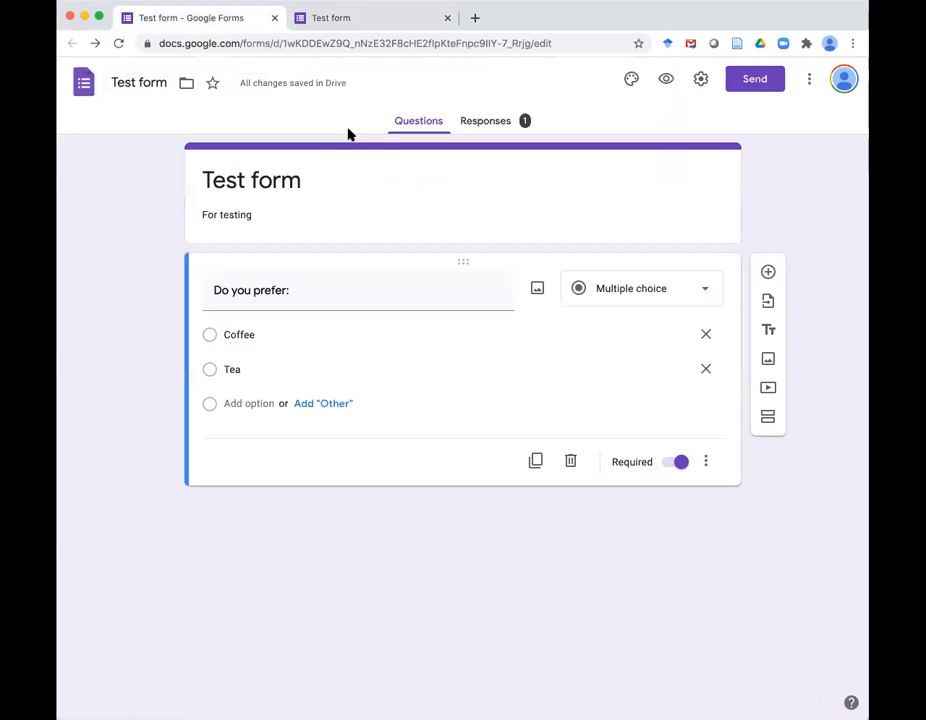
left_click(496, 130)
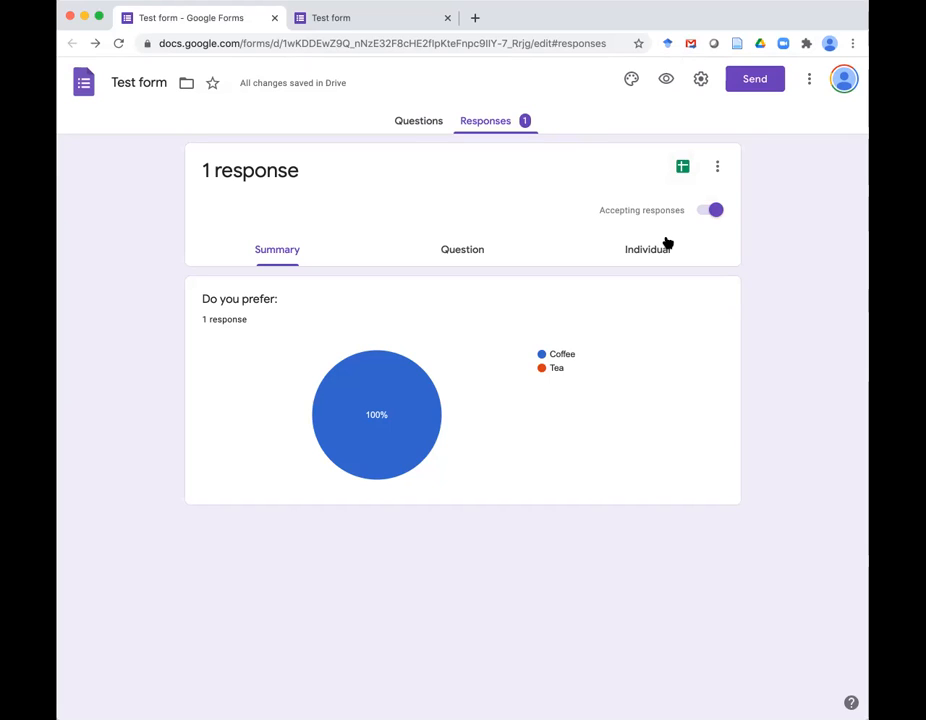
left_click(684, 172)
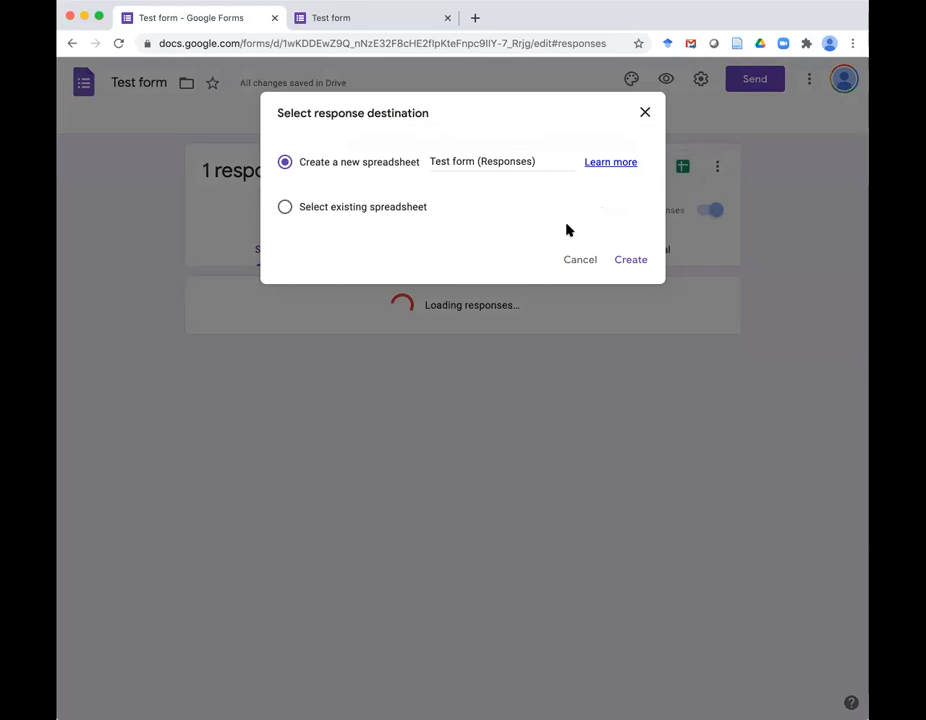
left_click(622, 261)
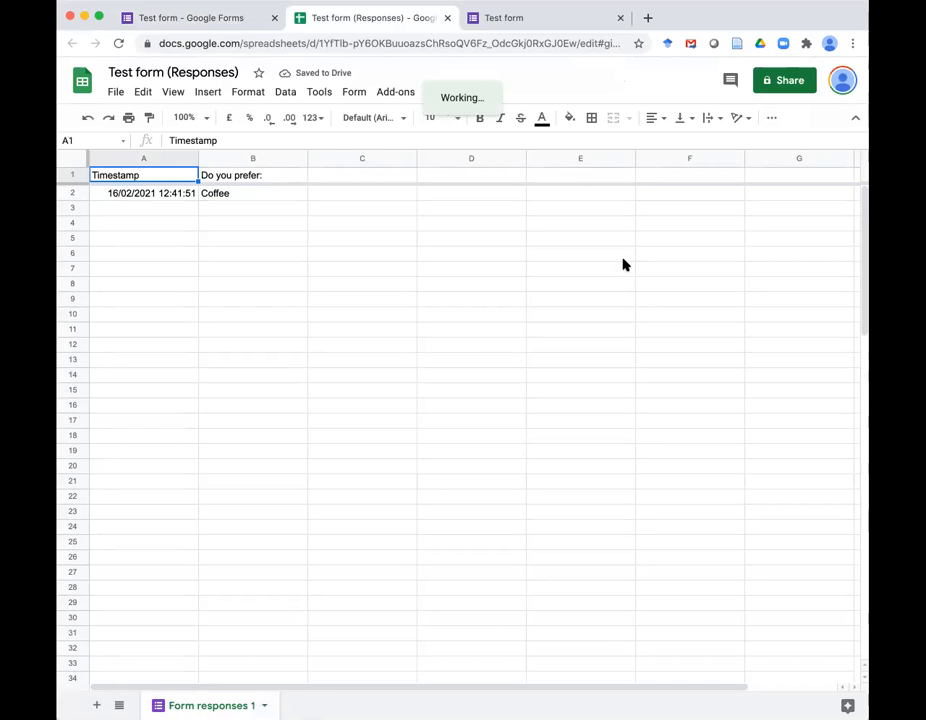
left_click(622, 259)
- Add the heading "Served by:" in cell C1 of the response sheet and enter the server's first name in C2
left_click(372, 174)
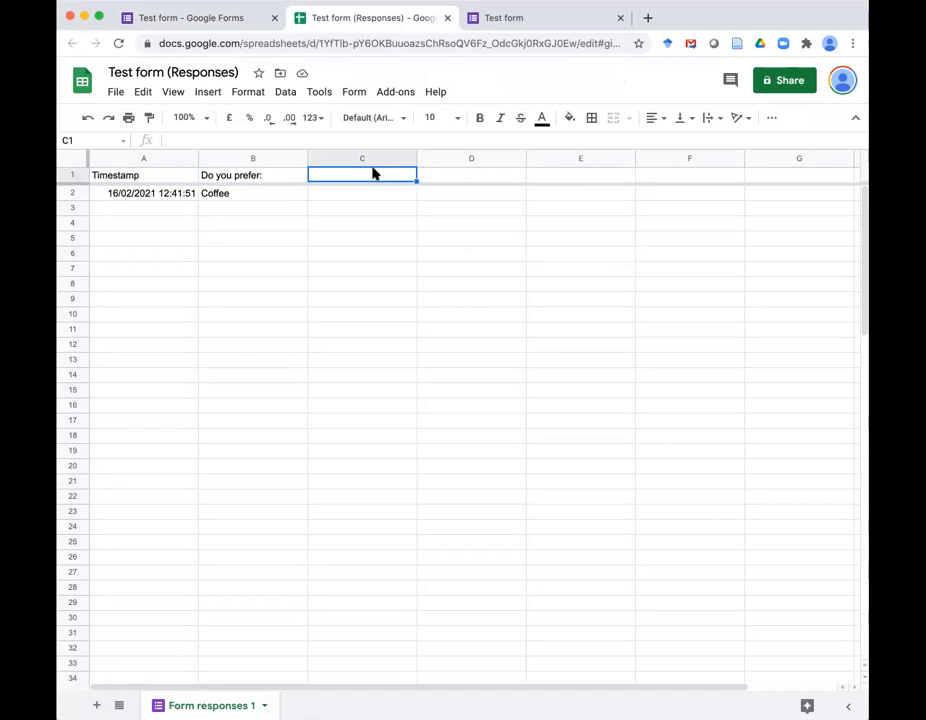
type("Served by:")
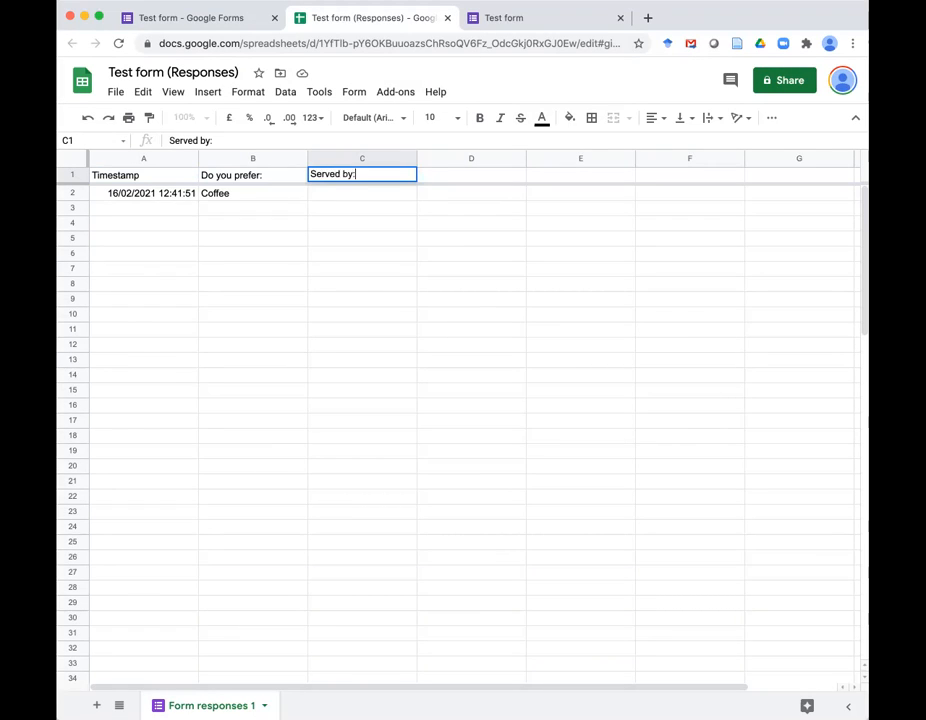
key("Return")
type("Gary")
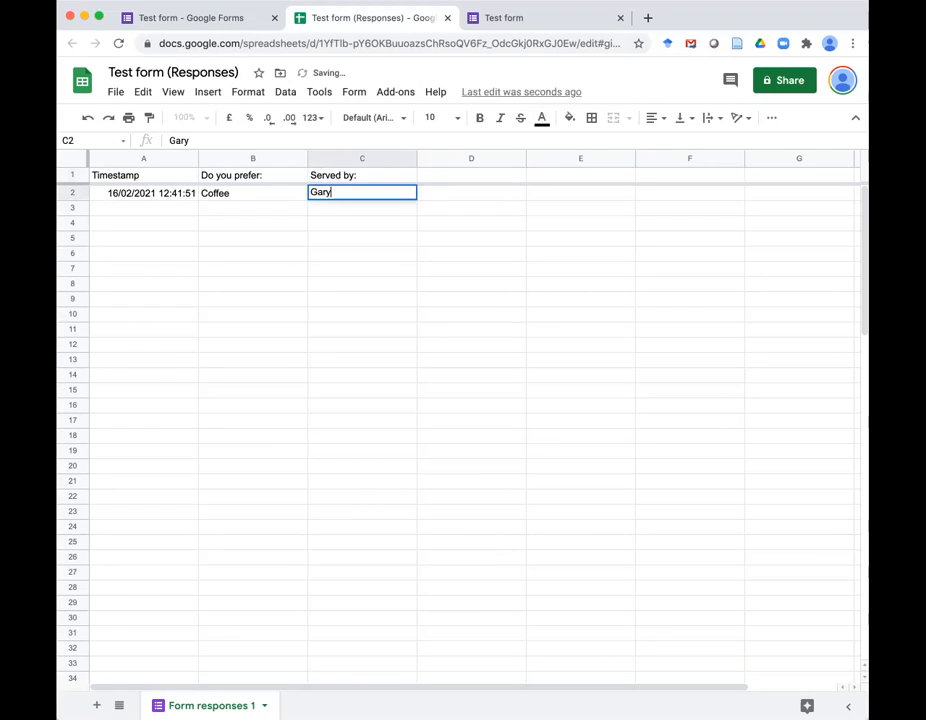
key("Return")
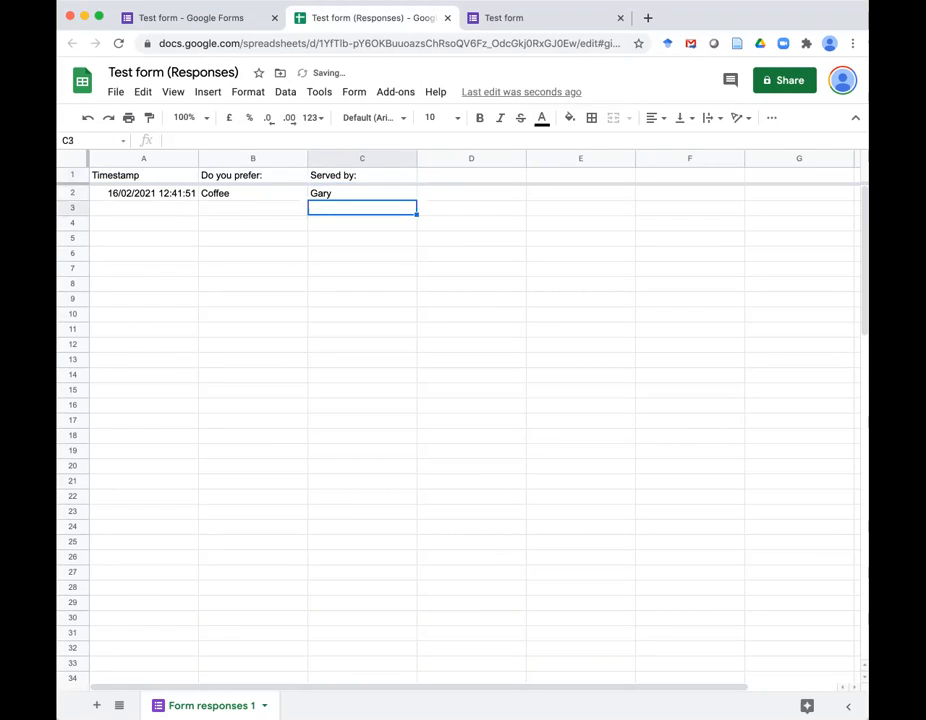
- Compare the form's questions with the manually added "Served by:" column in the response spreadsheet
left_click(234, 17)
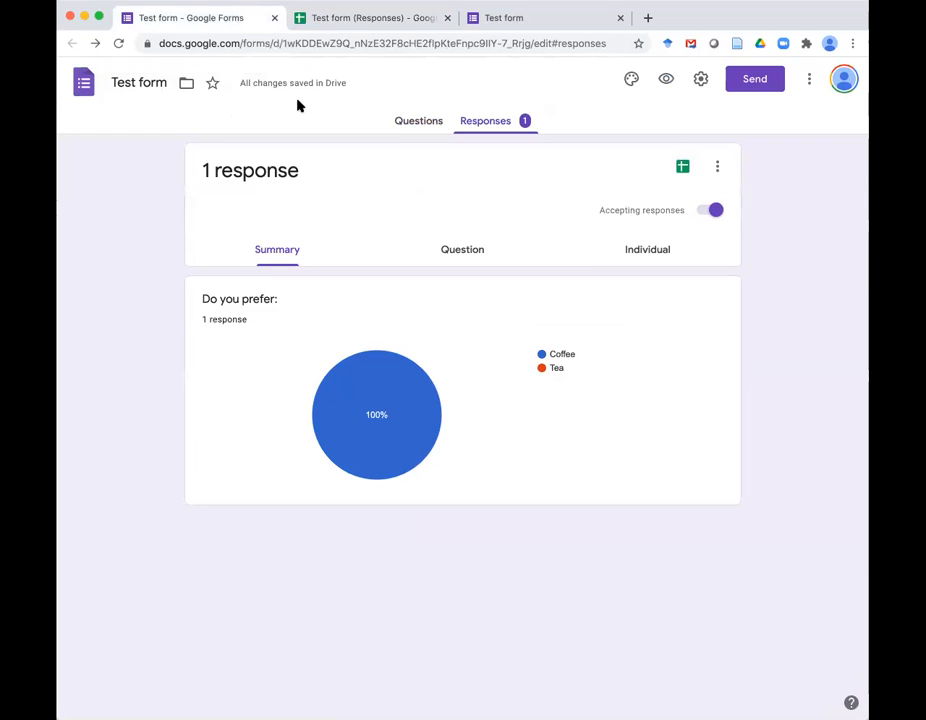
left_click(407, 128)
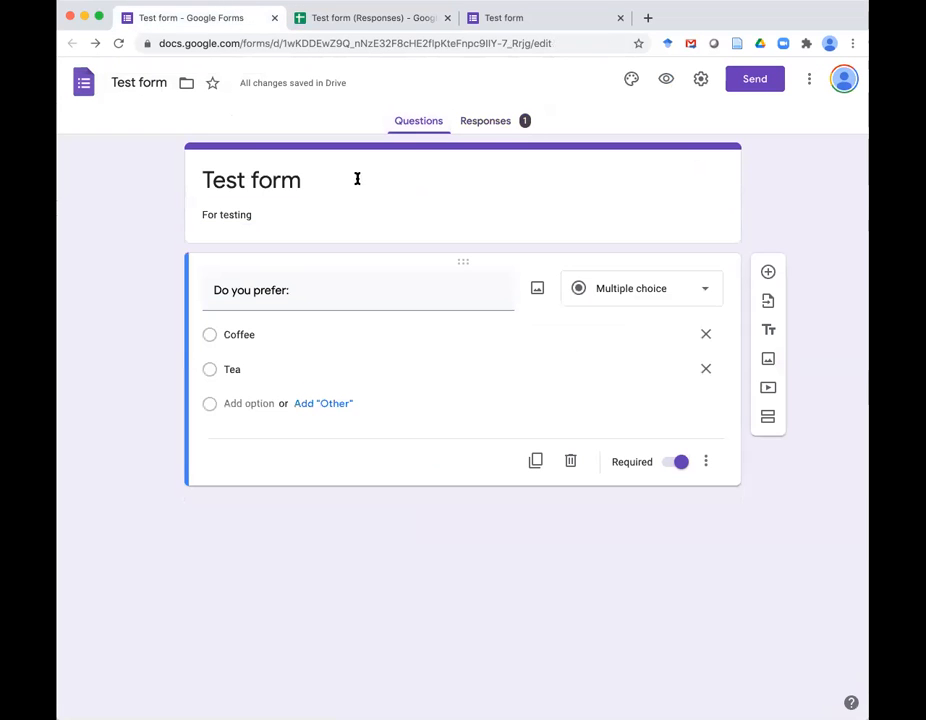
left_click(368, 19)
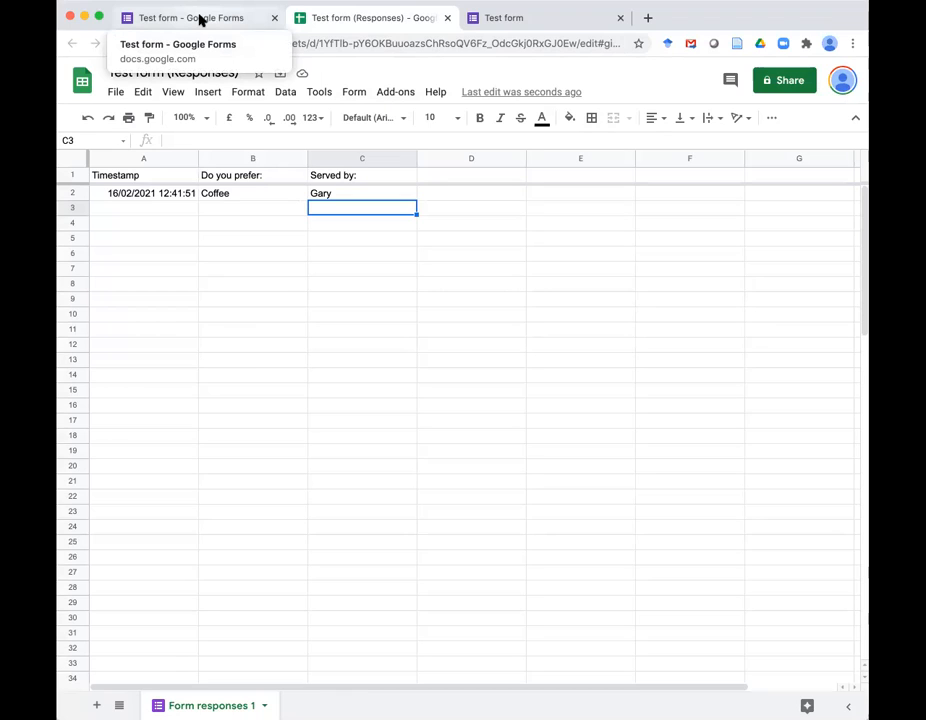
left_click(370, 179)
left_click(341, 195)
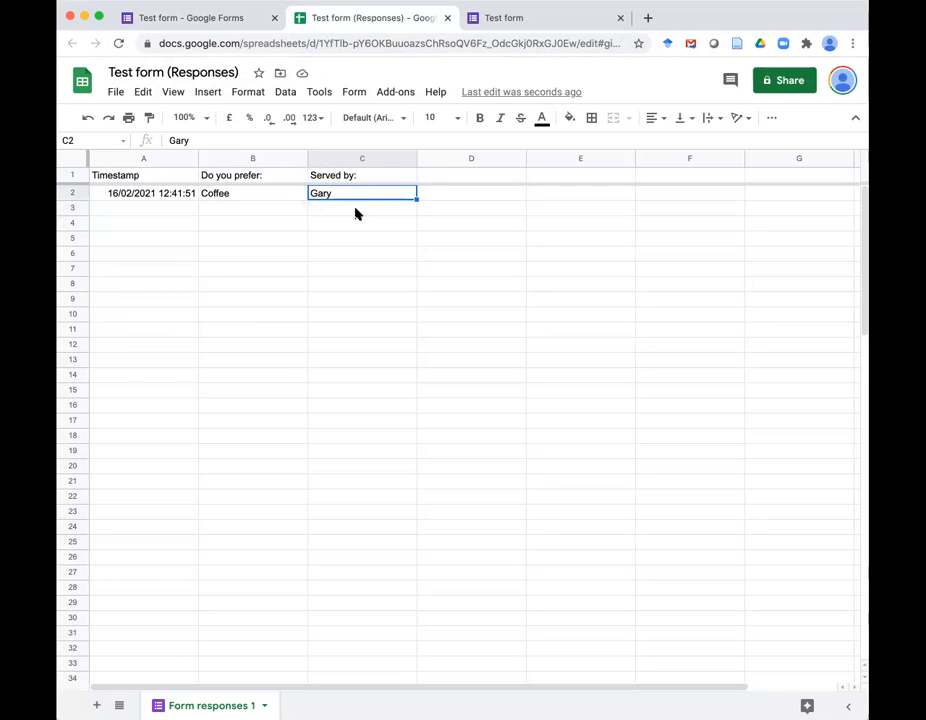
left_click(211, 19)
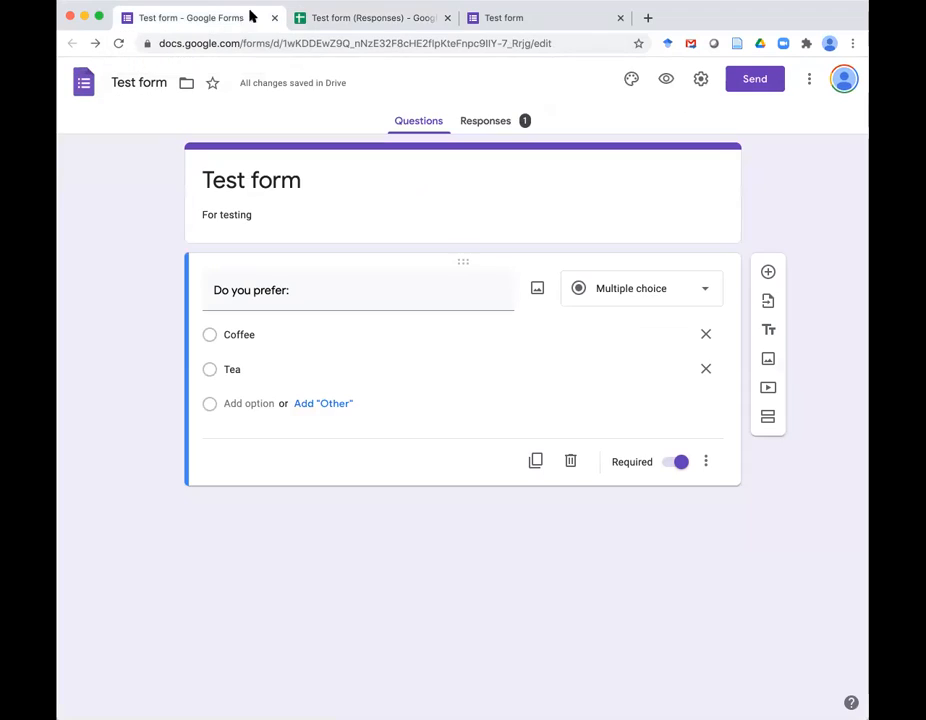
- Submit another response to the test form, choosing Tea
left_click(494, 25)
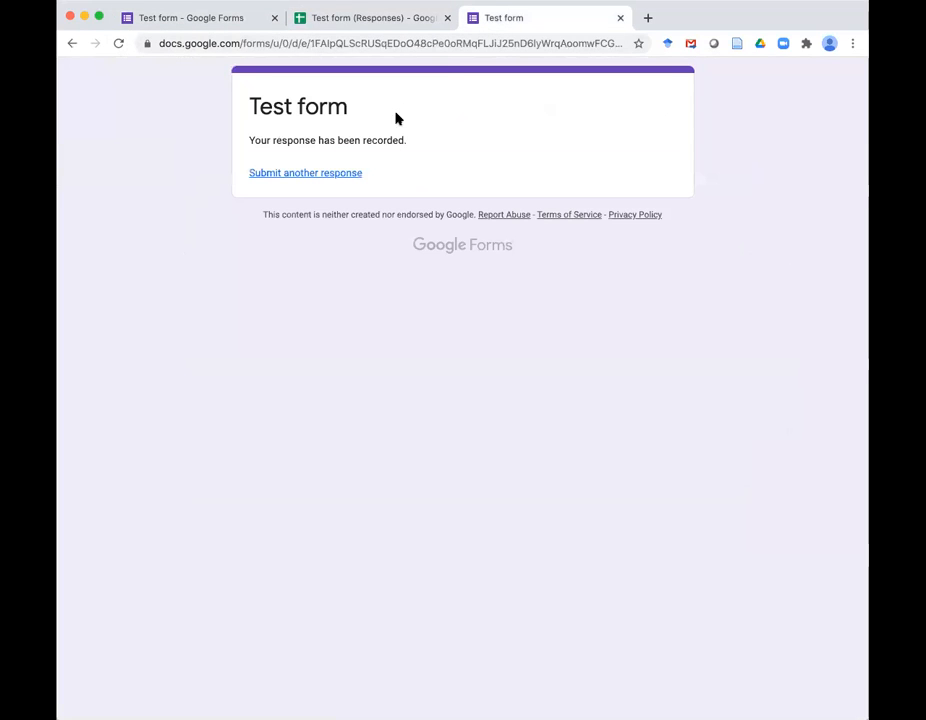
left_click(325, 176)
left_click(280, 285)
left_click(278, 340)
- In the response spreadsheet, enter the server's first name in cell C3 for the Tea response
left_click(377, 18)
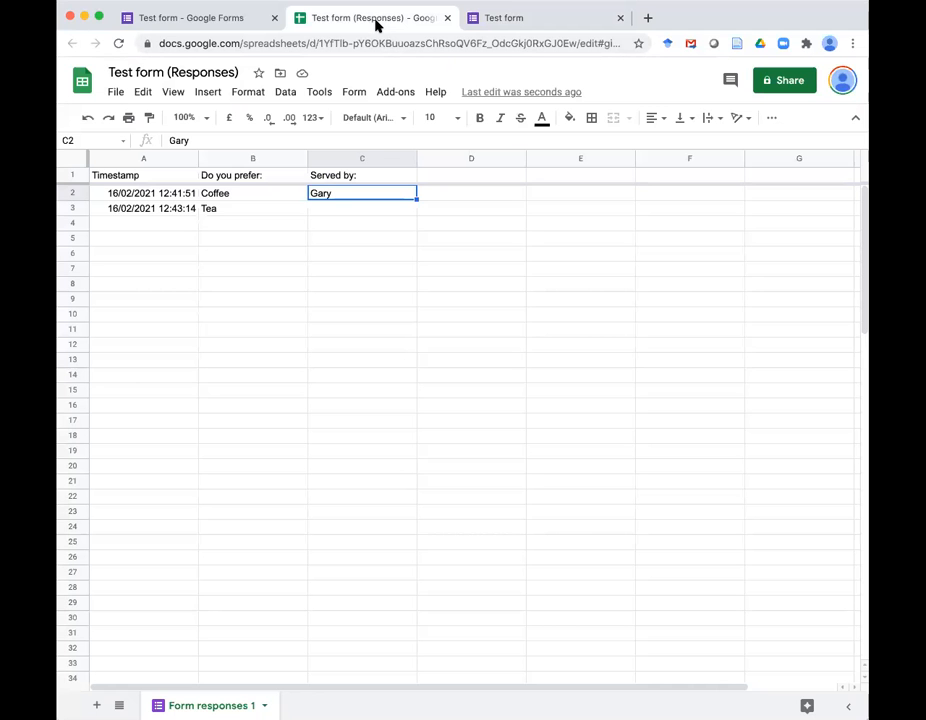
left_click(337, 211)
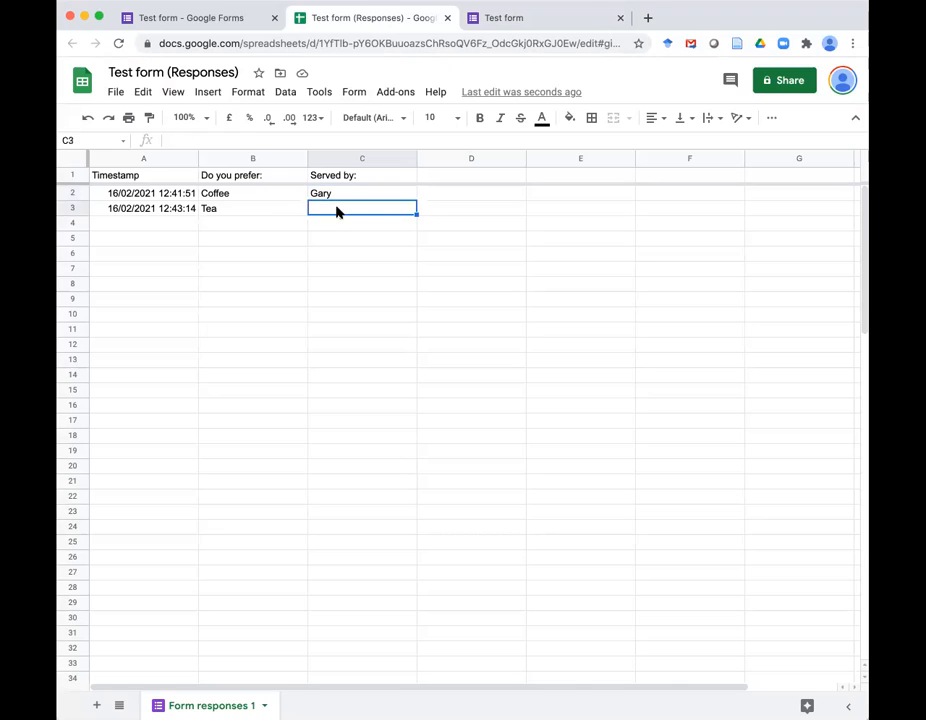
type("Gary")
key("Return")
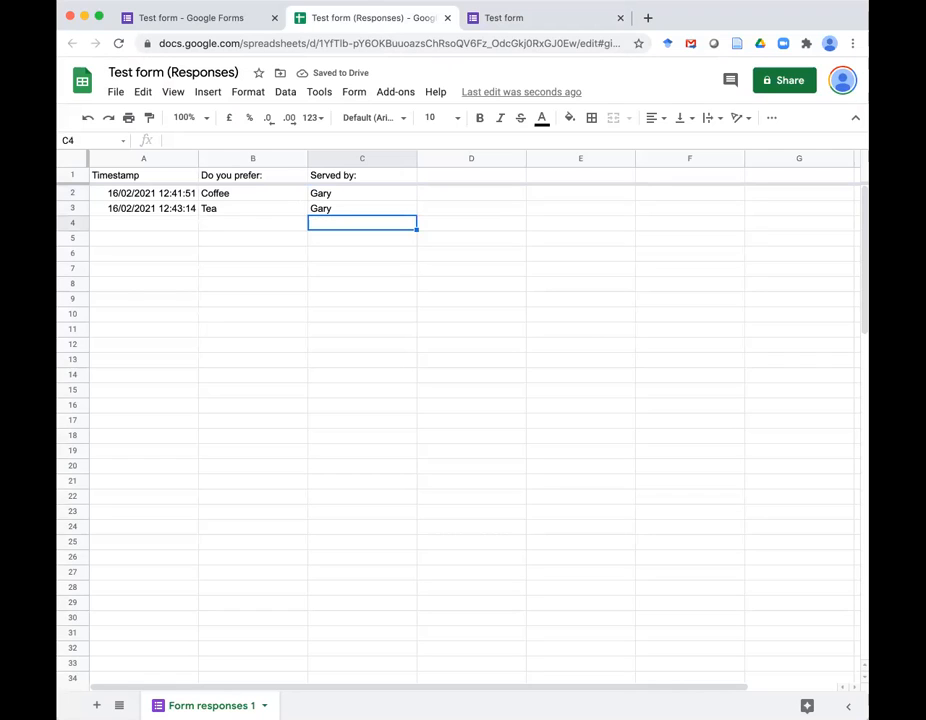
- Submit three more responses to the test form, choosing Coffee, Tea and Coffee in that order
left_click(519, 20)
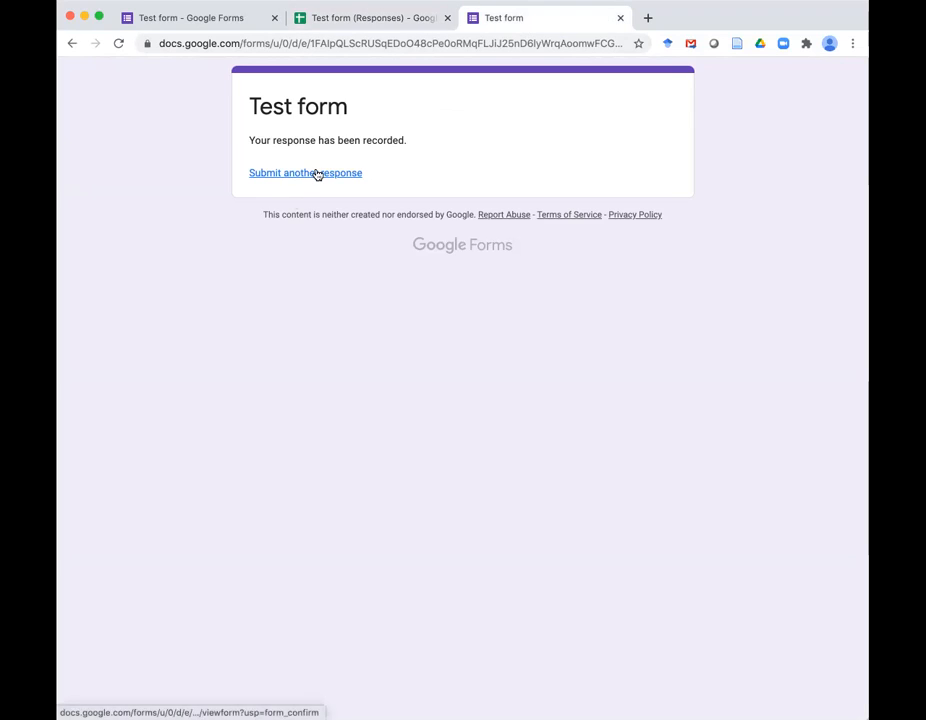
left_click(316, 173)
left_click(283, 259)
left_click(275, 334)
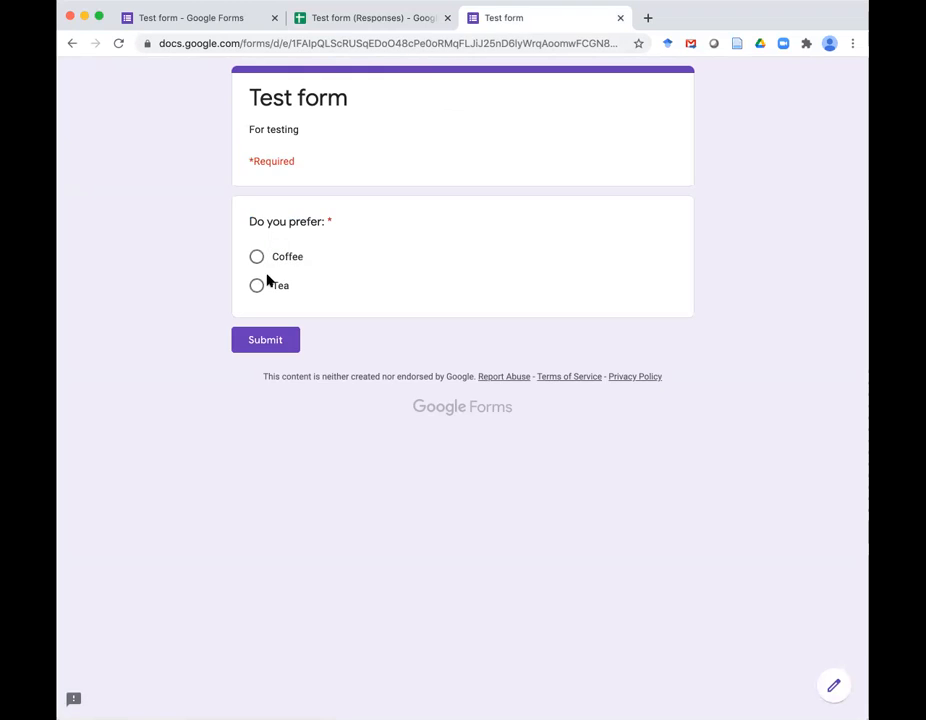
left_click(264, 285)
left_click(265, 340)
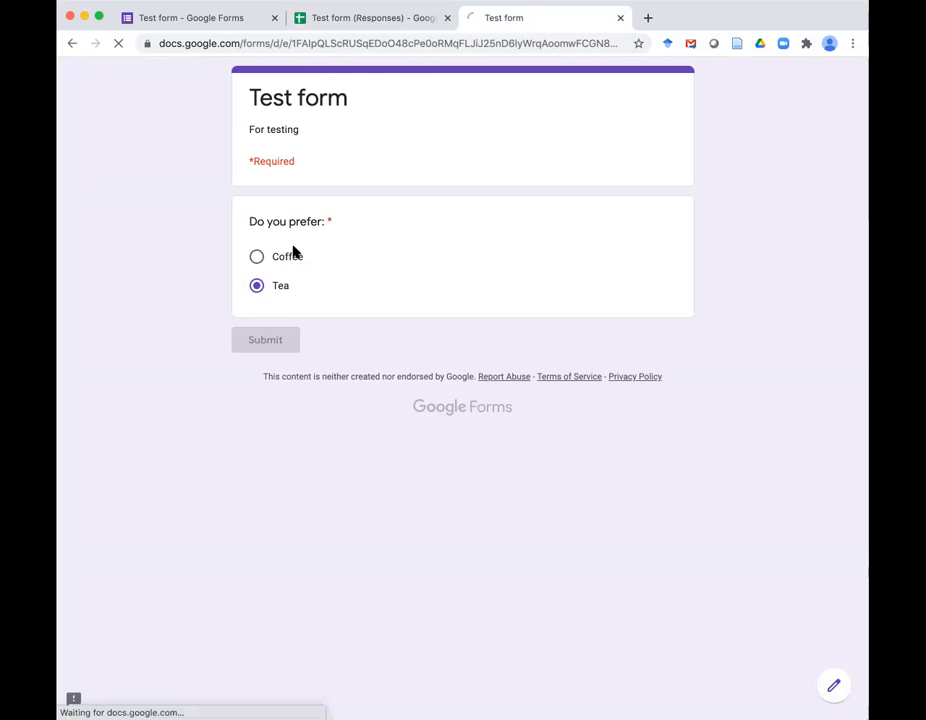
left_click(300, 175)
left_click(256, 256)
left_click(265, 340)
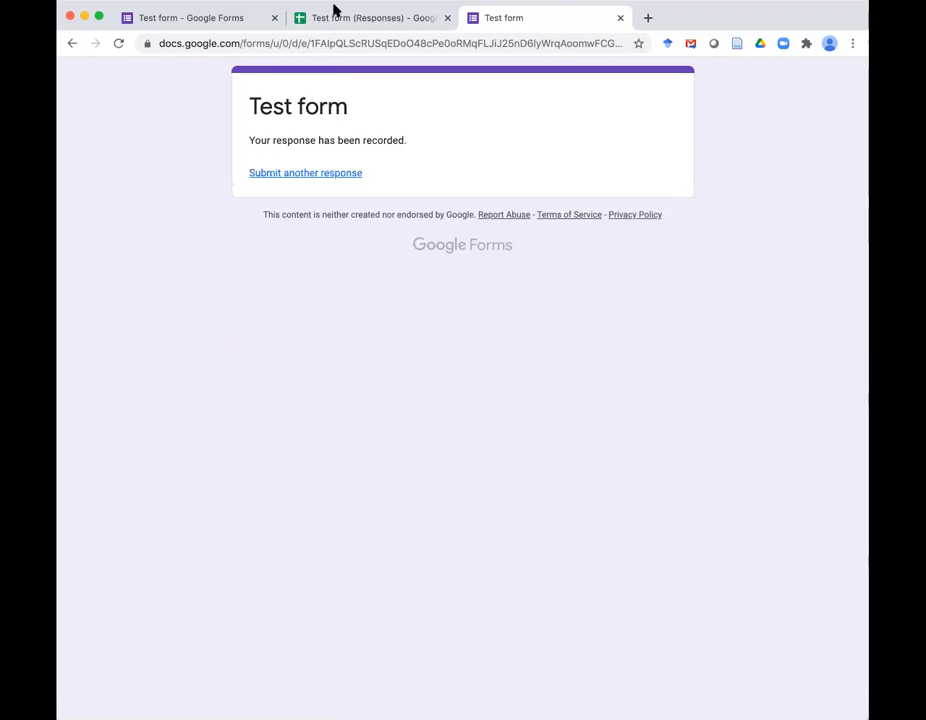
- Compare the rows in the response spreadsheet with the response summary in the form editor
left_click(333, 18)
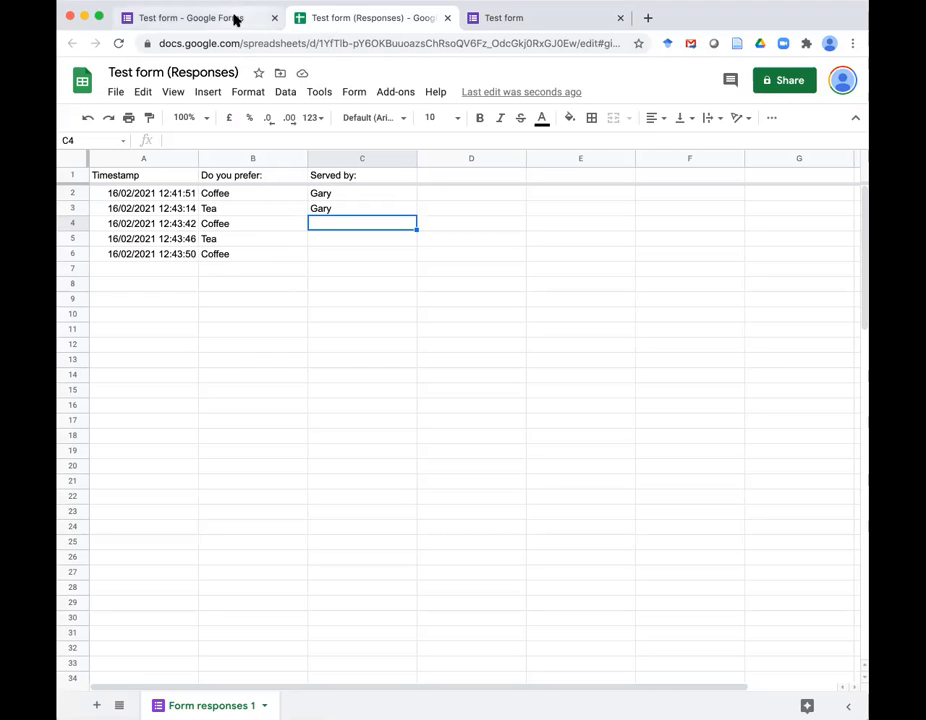
left_click(235, 19)
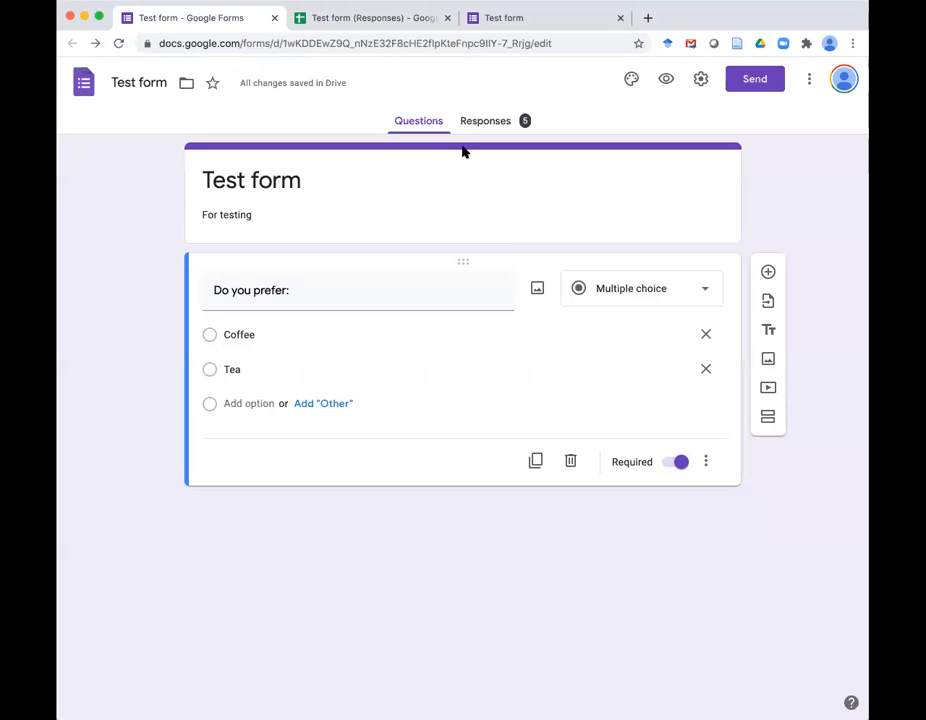
left_click(480, 121)
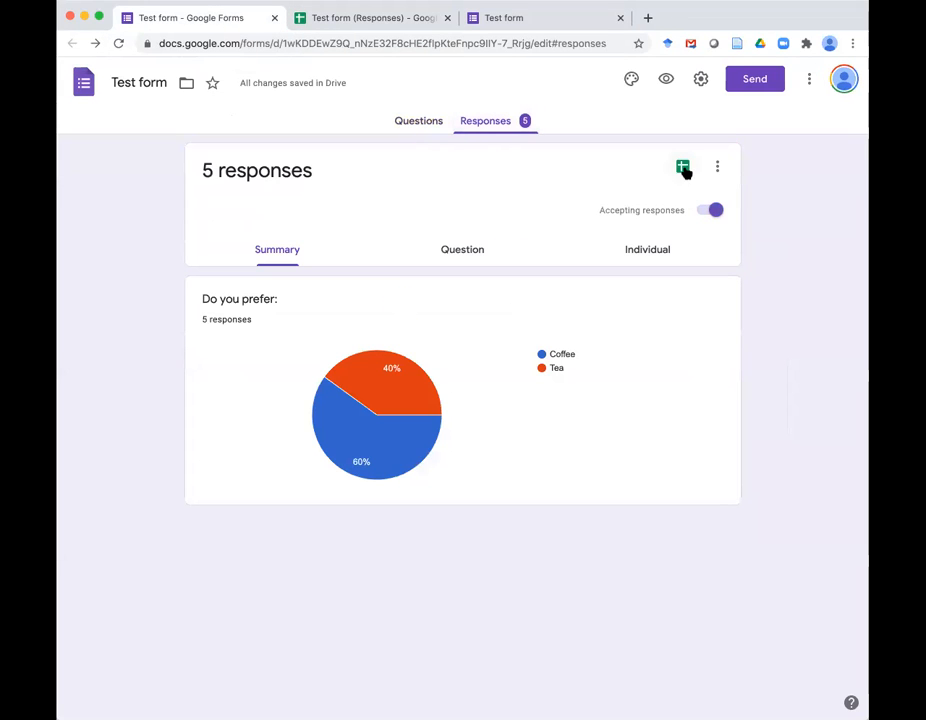
left_click(403, 17)
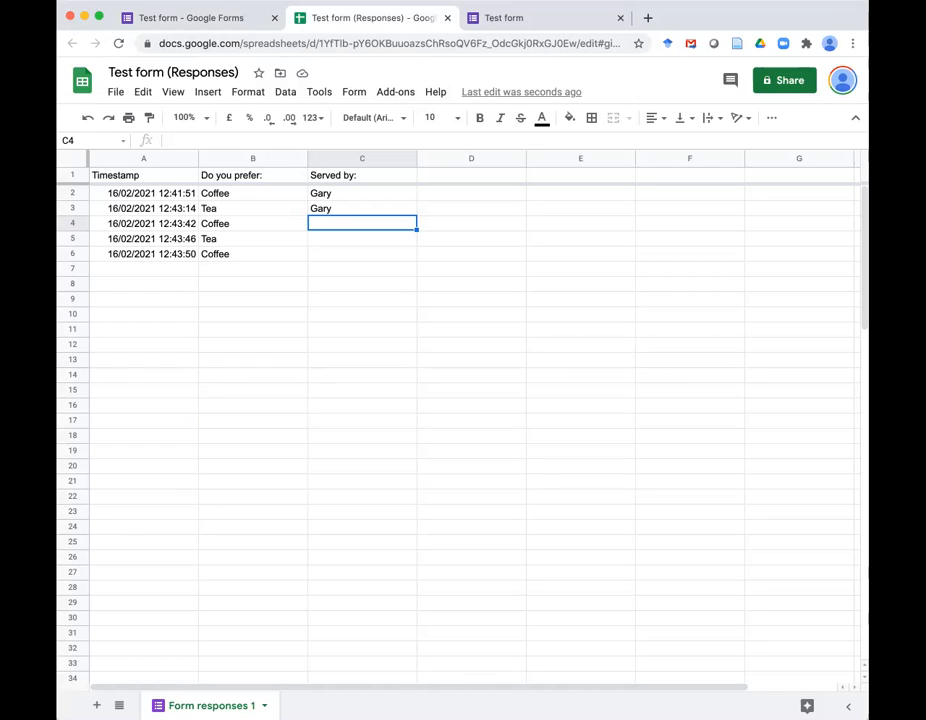
left_click(165, 20)
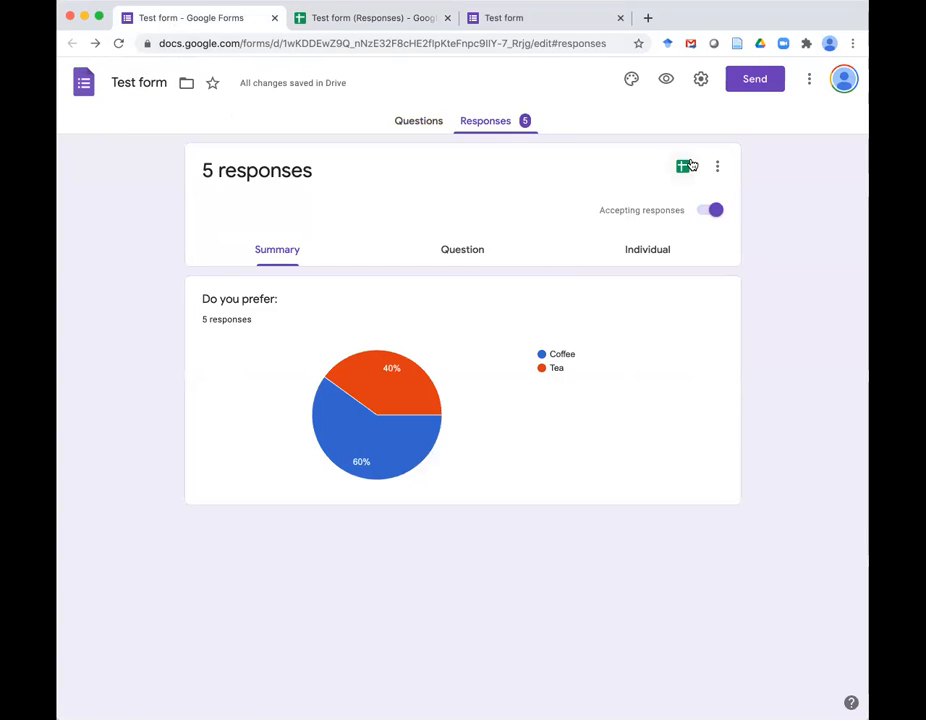